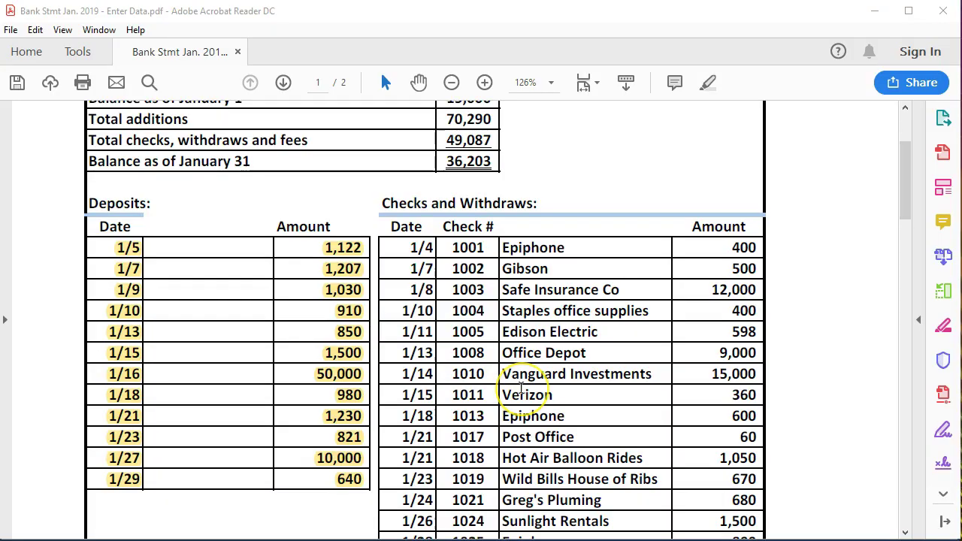
scroll(521, 386, up, 2)
scroll(521, 387, up, 1)
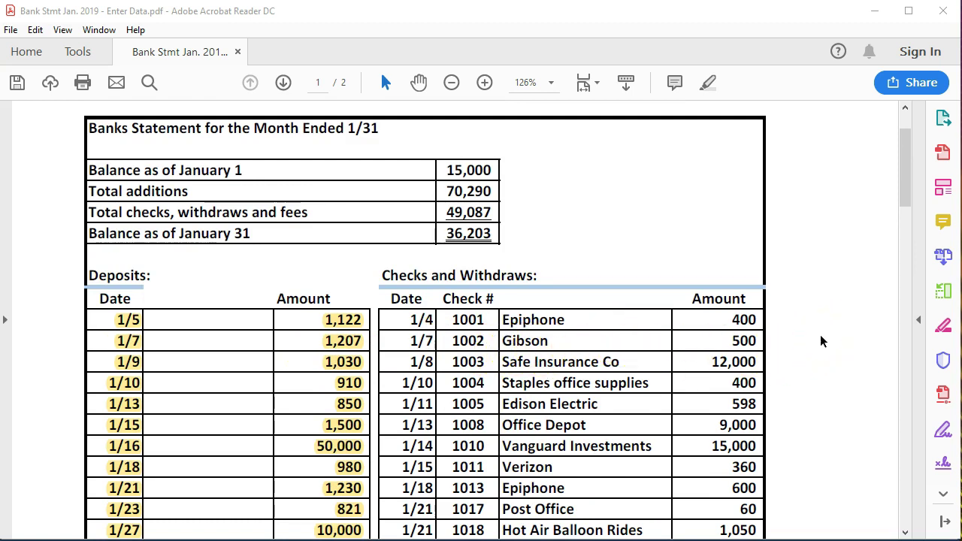
scroll(787, 352, down, 1)
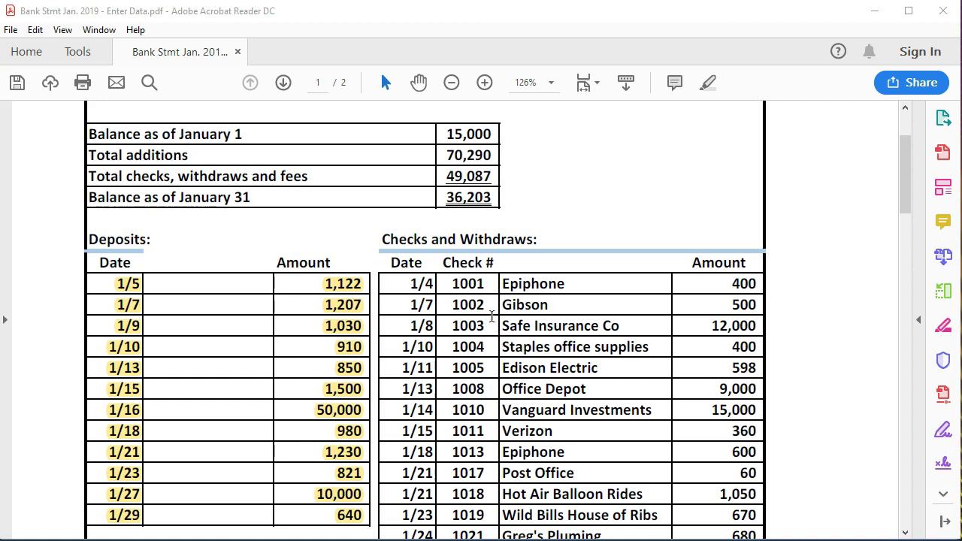
click(594, 293)
Scroll down the statement to review the remaining checks and withdrawals
scroll(598, 293, down, 1)
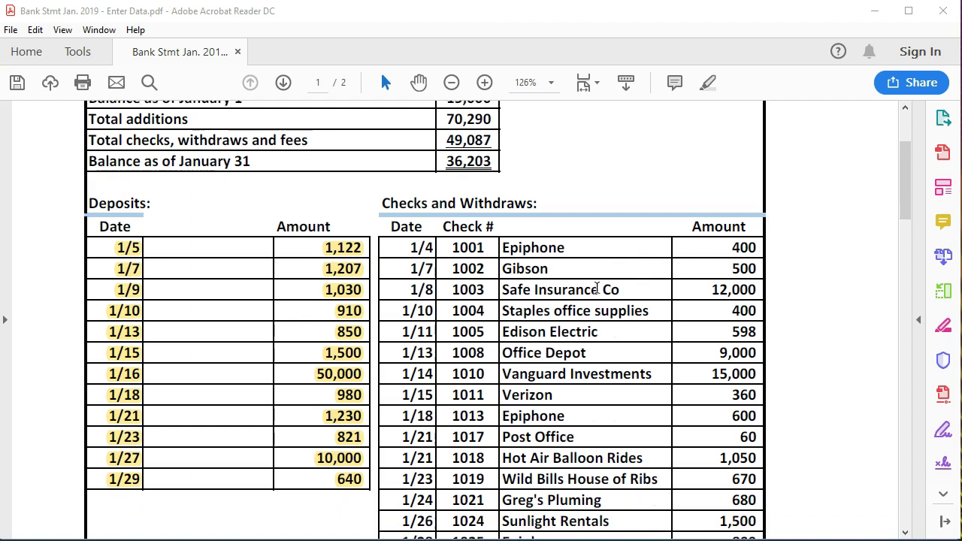
scroll(597, 292, down, 1)
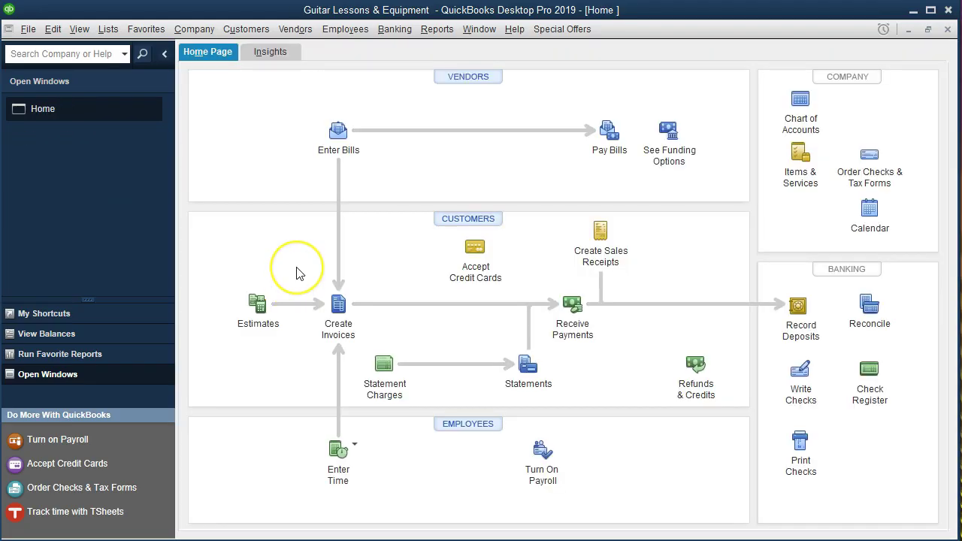
click(191, 28)
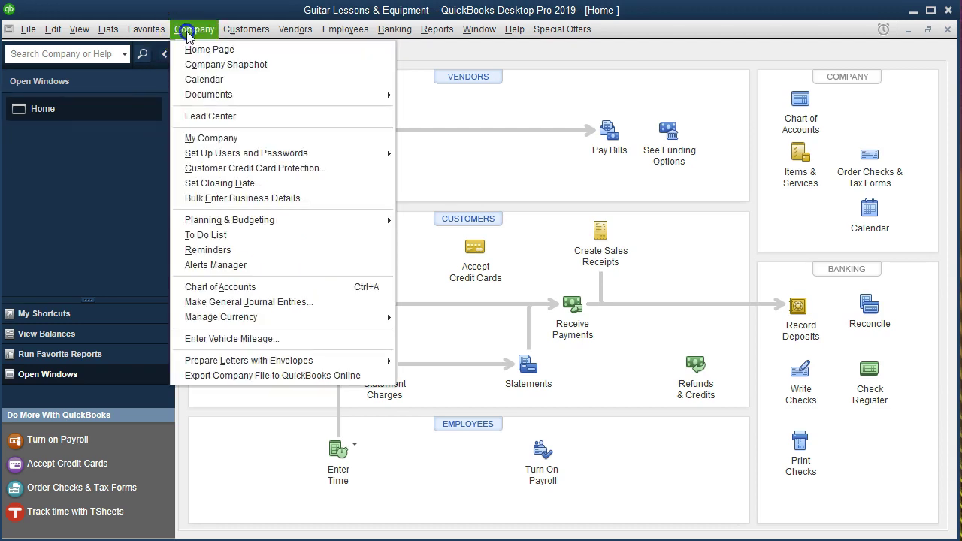
click(124, 119)
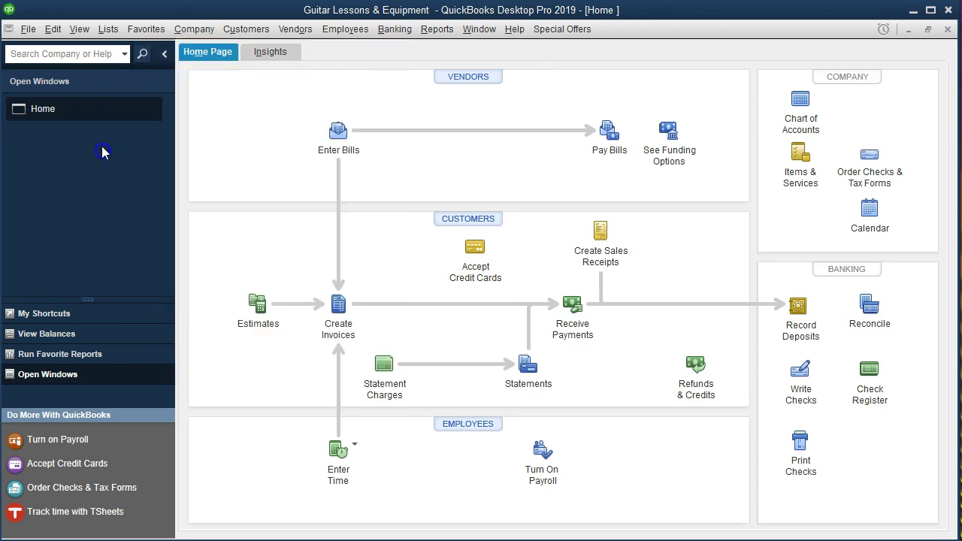
click(81, 30)
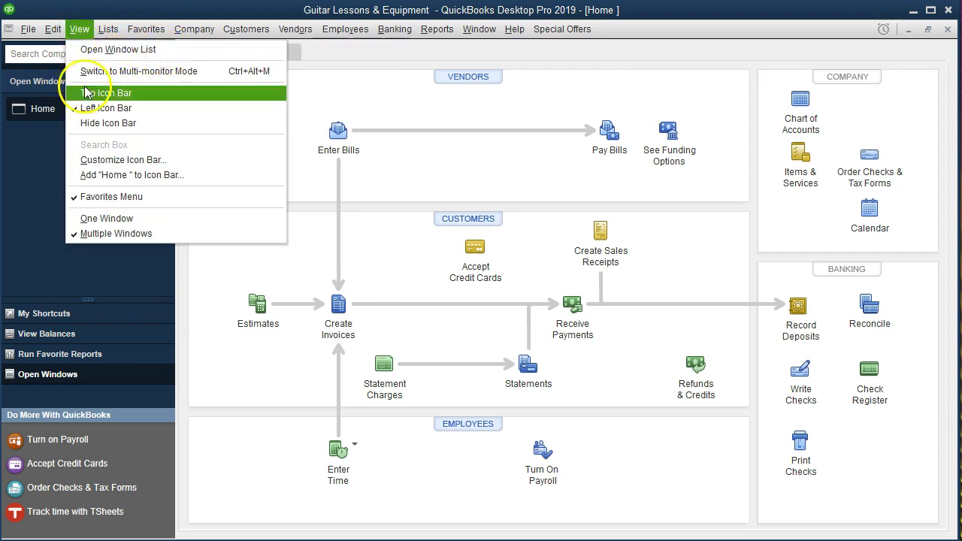
click(34, 163)
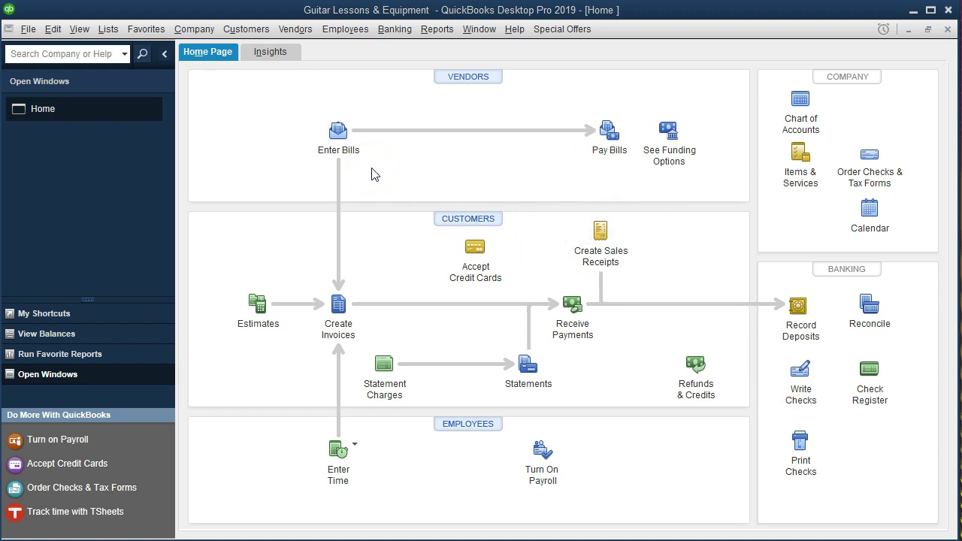
click(350, 160)
click(798, 406)
click(764, 367)
Switch to the January 2019 bank statement PDF from the taskbar
click(572, 532)
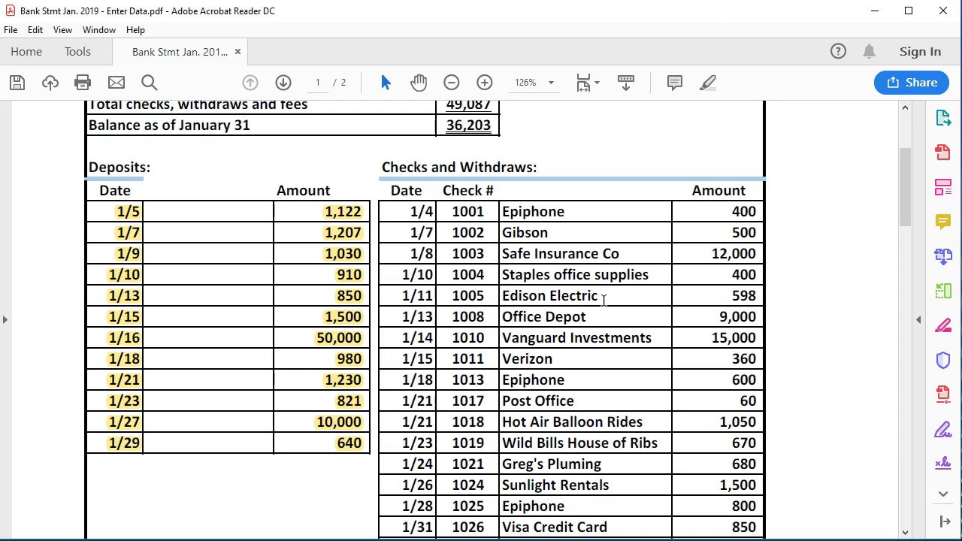
click(604, 300)
click(656, 275)
click(651, 265)
click(625, 253)
click(574, 354)
click(609, 353)
scroll(599, 389, down, 1)
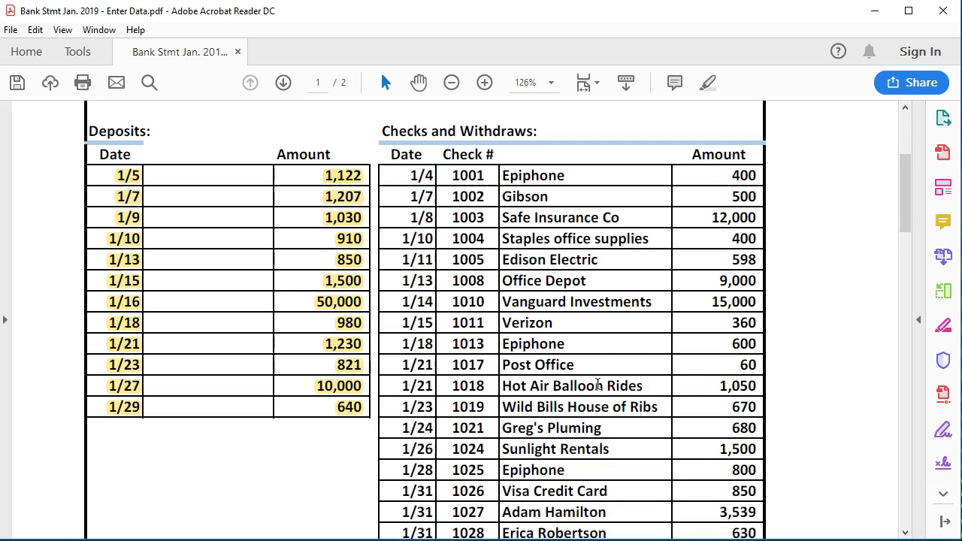